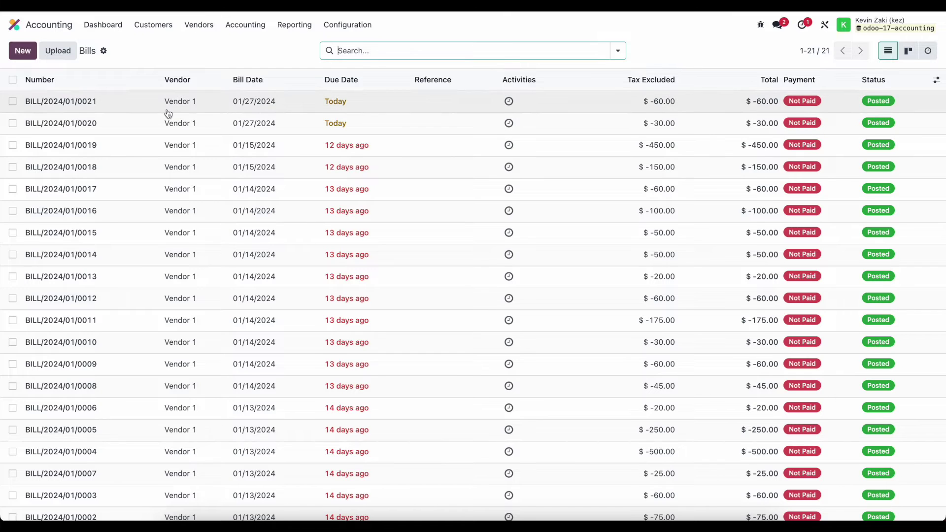
Step: Open vendor bill BILL/2024/01/0021 and start registering its payment
left_click(169, 101)
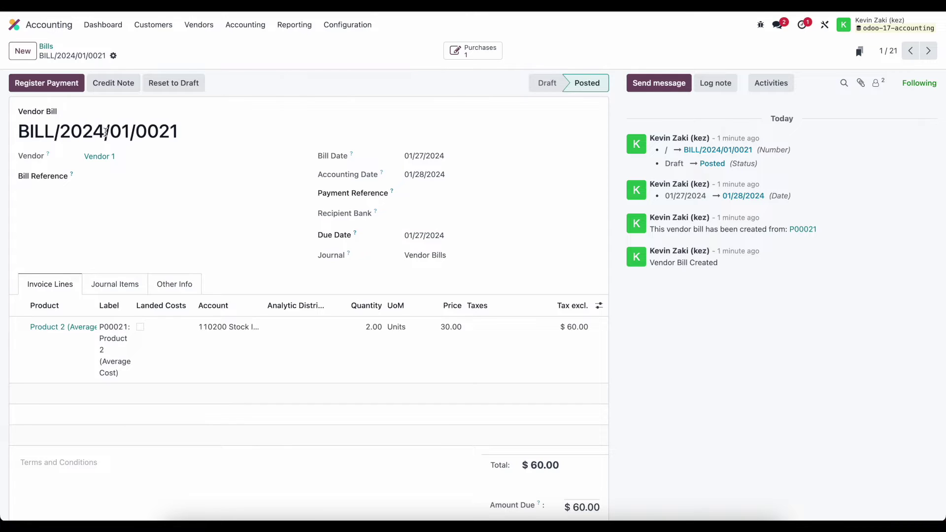
left_click(55, 85)
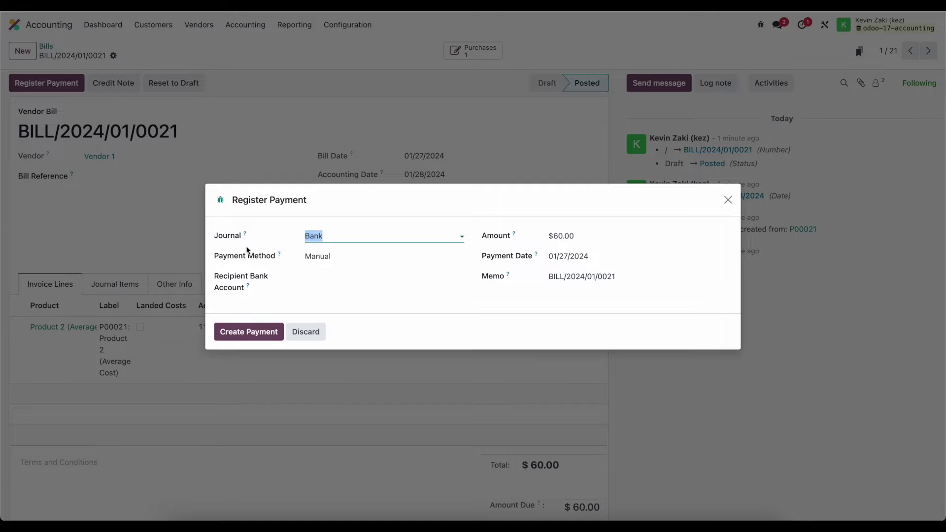
Step: Keep Bank journal, Manual method, $60.00 amount and memo BILL/2024/01/0021 in the payment dialog
left_click(367, 236)
left_click(324, 255)
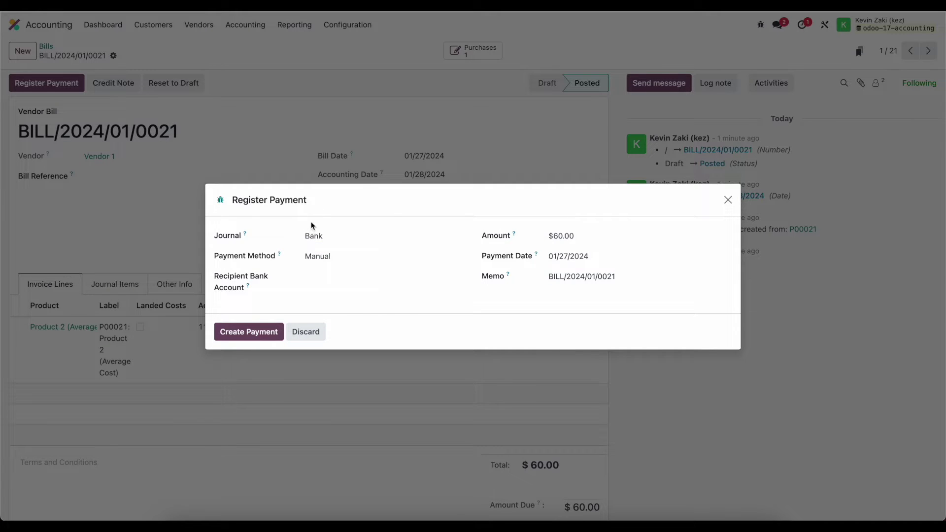
left_click(329, 256)
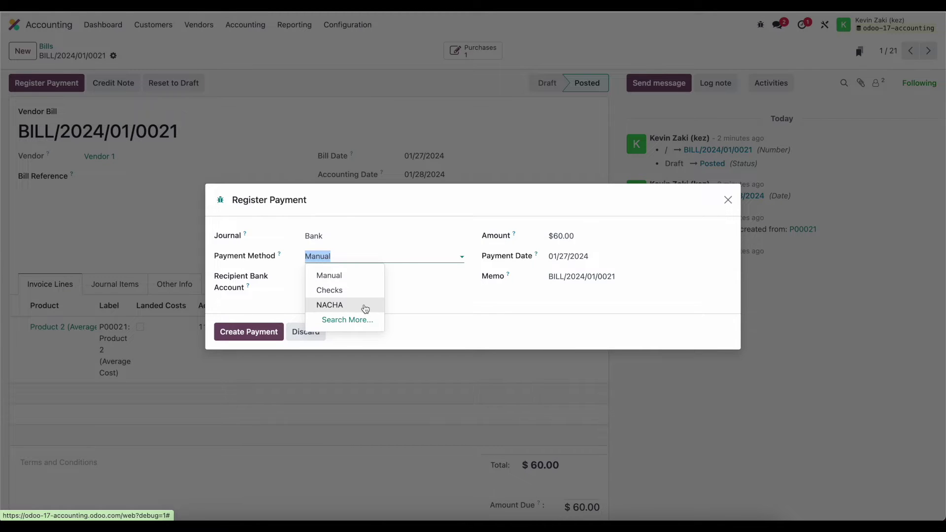
left_click(424, 309)
left_click(346, 278)
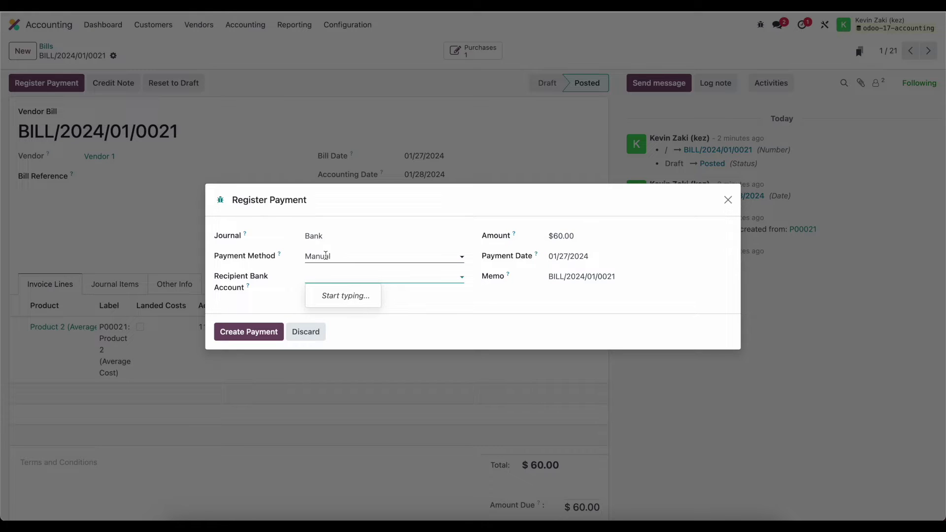
left_click(425, 292)
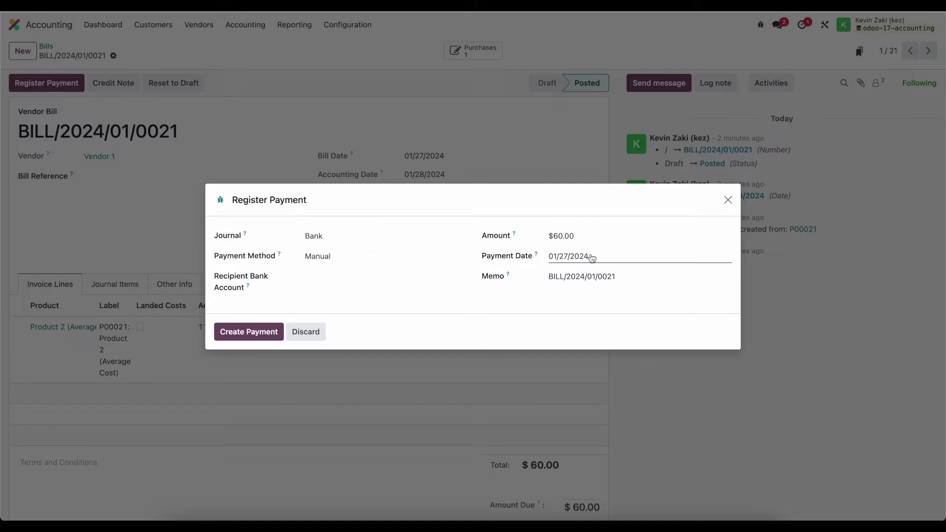
left_click_drag(554, 239, 573, 238)
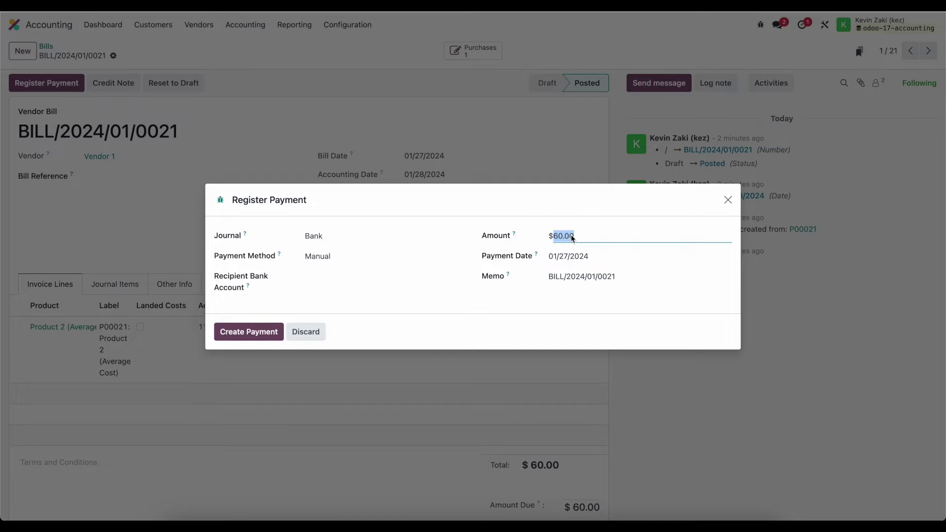
double_click(568, 277)
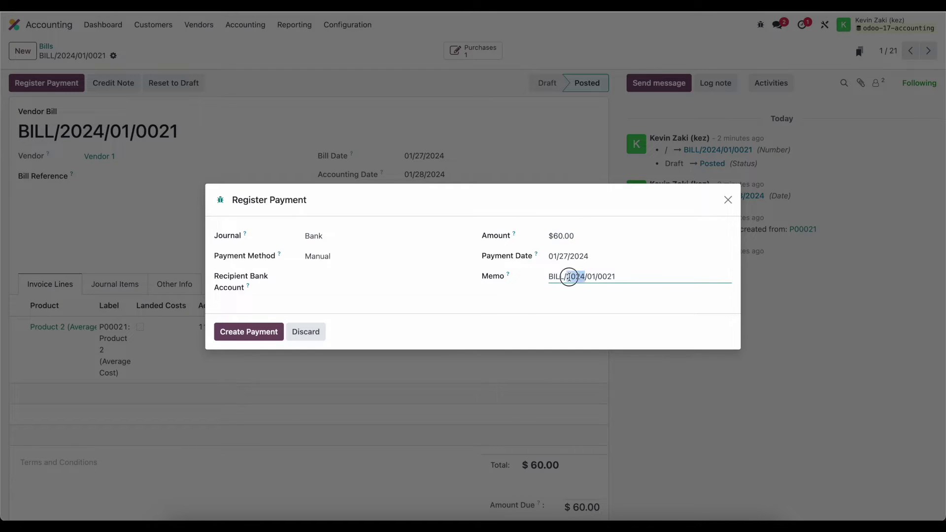
triple_click(569, 277)
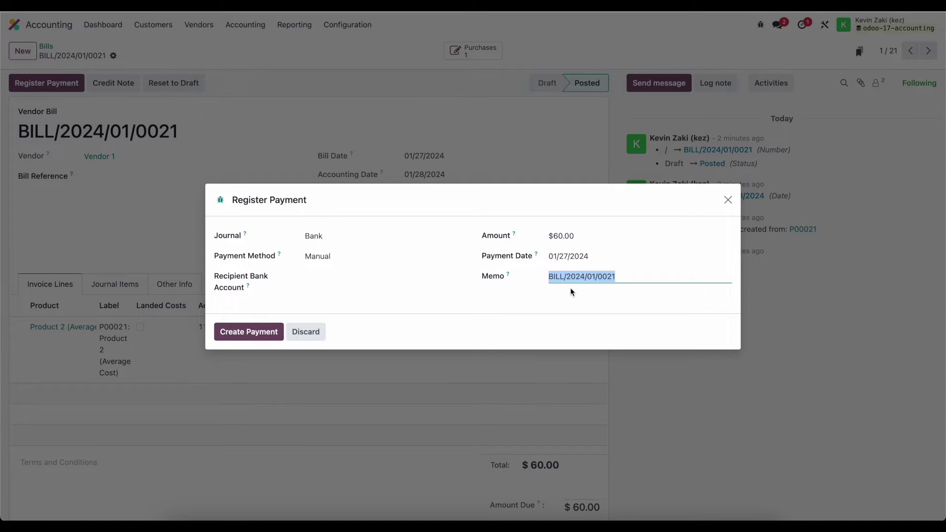
left_click(570, 288)
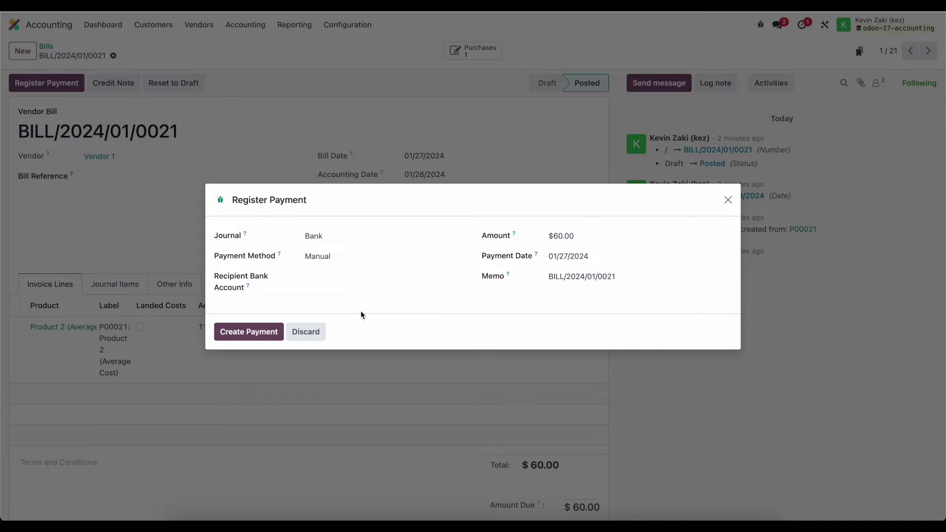
Step: Create the $60.00 payment, leaving BILL/2024/01/0021 In Payment with $0.00 due
left_click(266, 332)
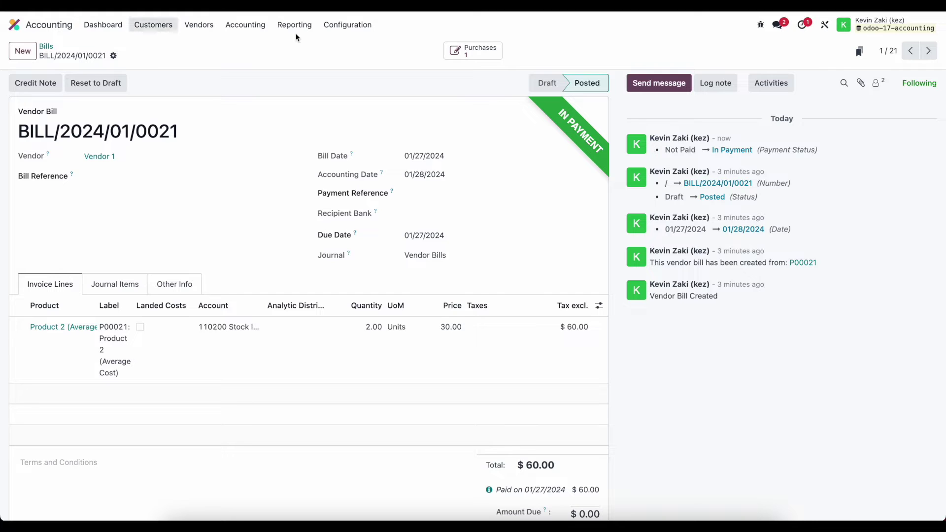
Step: Open the $30.00 bill BILL/2024/01/0020 from the Bills list and start registering a payment
left_click(47, 49)
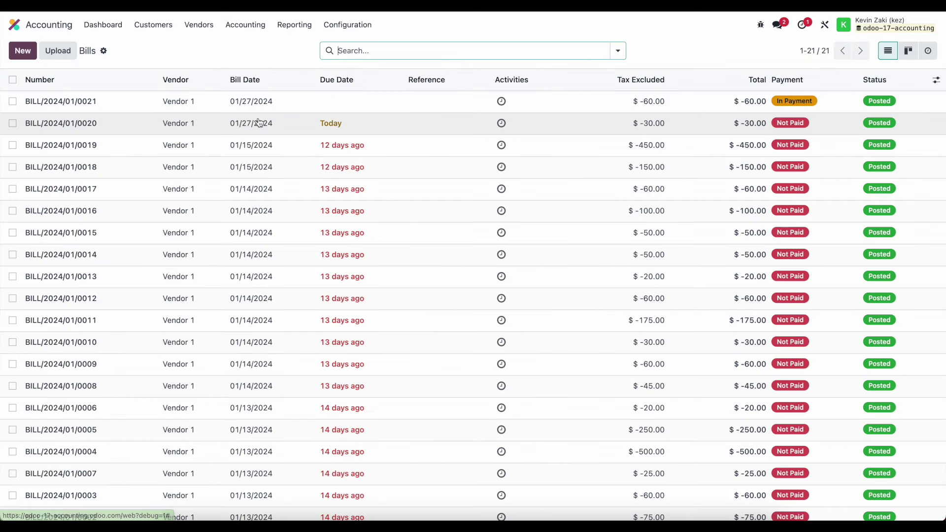
left_click(254, 125)
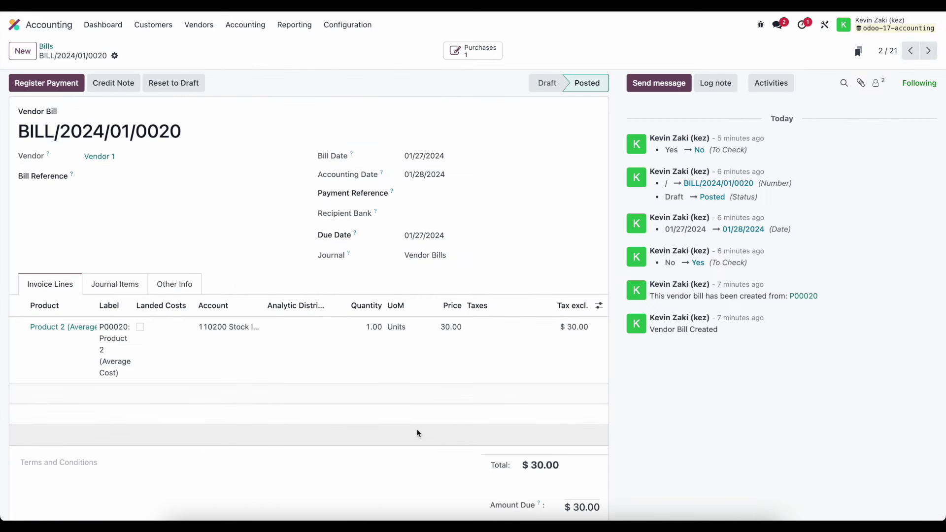
left_click(69, 85)
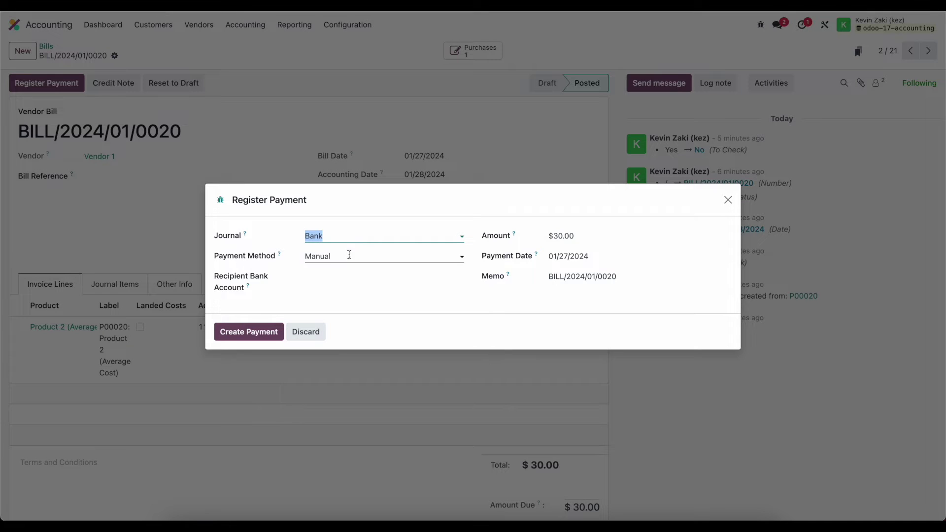
Step: Pay $15.00 with Keep open selected, leaving $15.00 due on the bill
left_click(586, 233)
type("15")
left_click(581, 207)
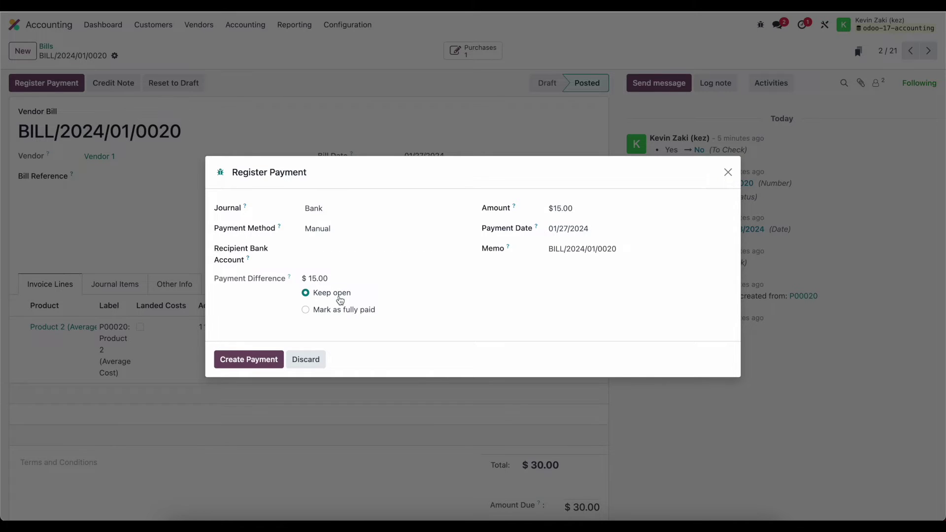
left_click(341, 310)
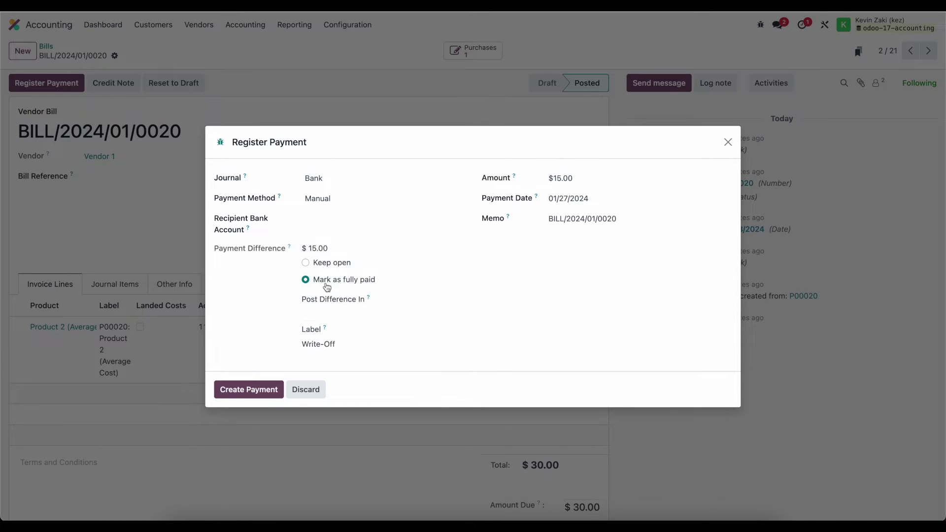
left_click(305, 263)
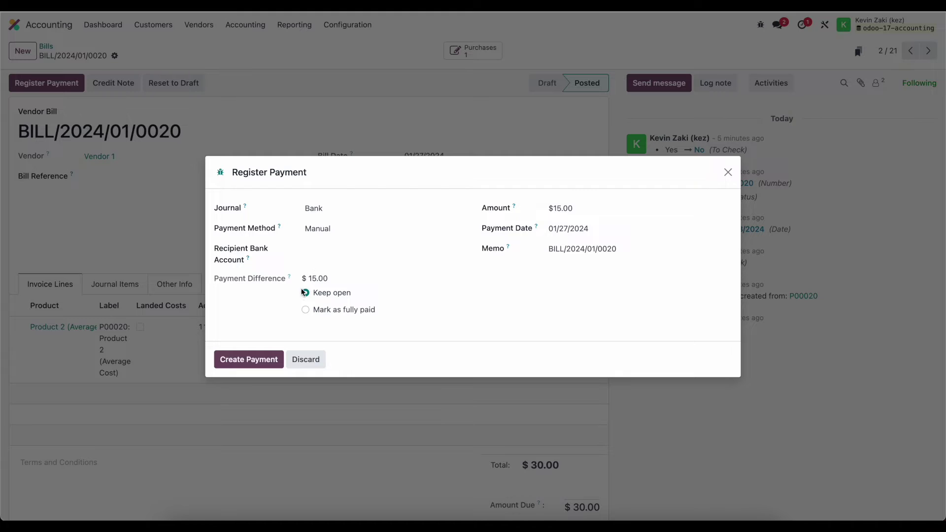
left_click(248, 359)
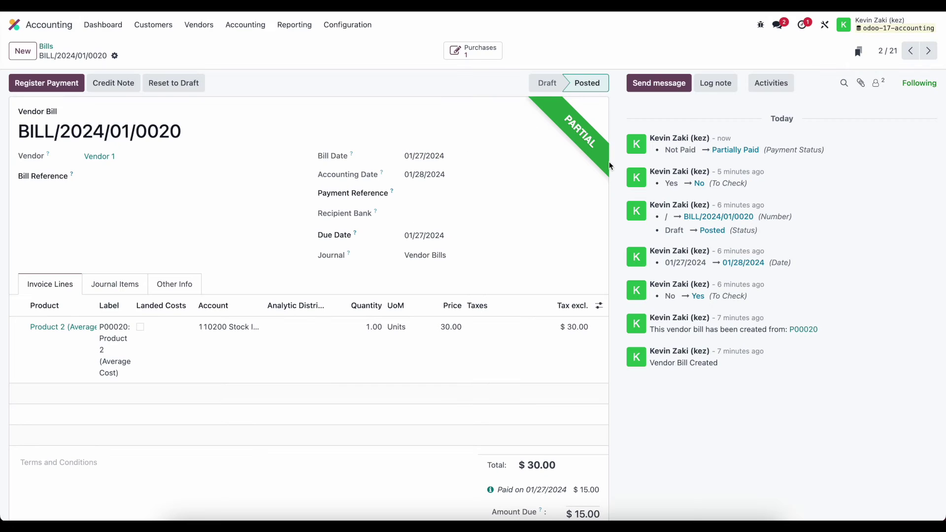
Step: Show the Journal Entry Info for the $15.00 payment paid on 01/27/2024
scroll(608, 168, "down", 2)
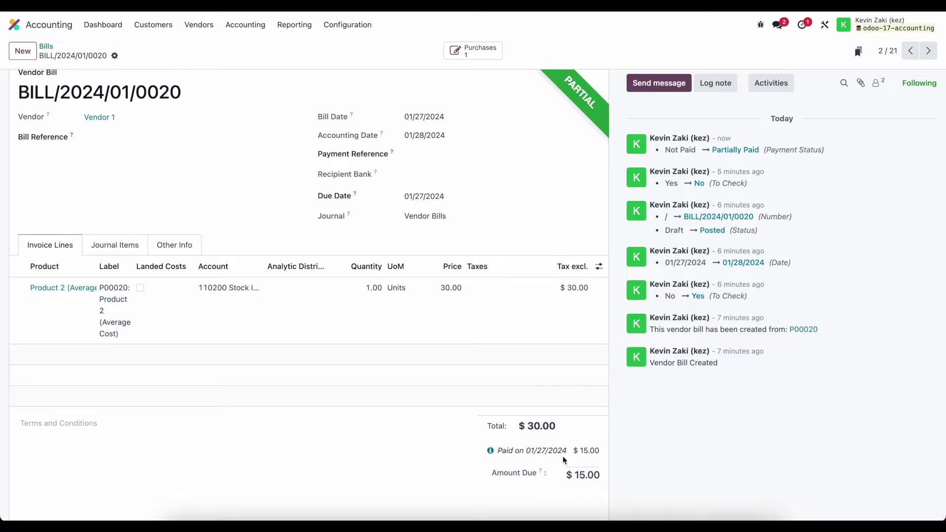
scroll(521, 452, "up", 2)
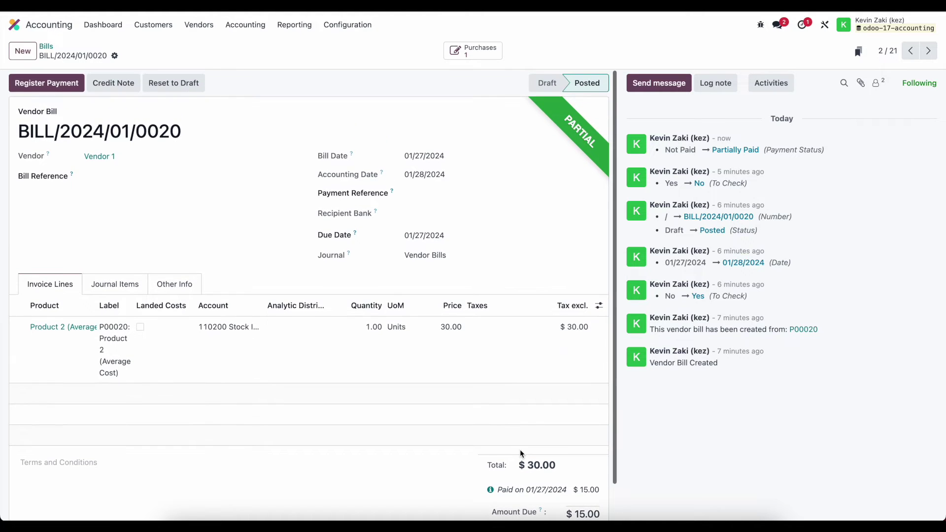
scroll(332, 193, "down", 2)
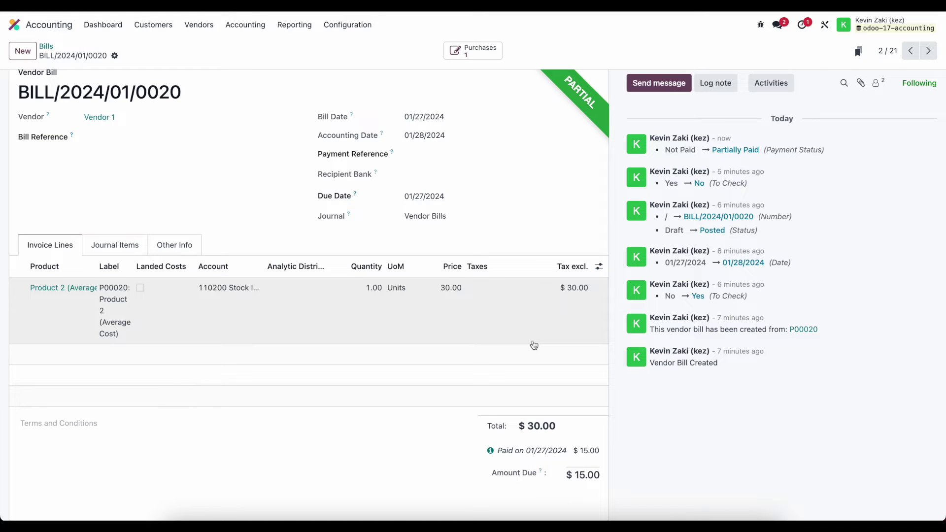
left_click_drag(599, 450, 522, 450)
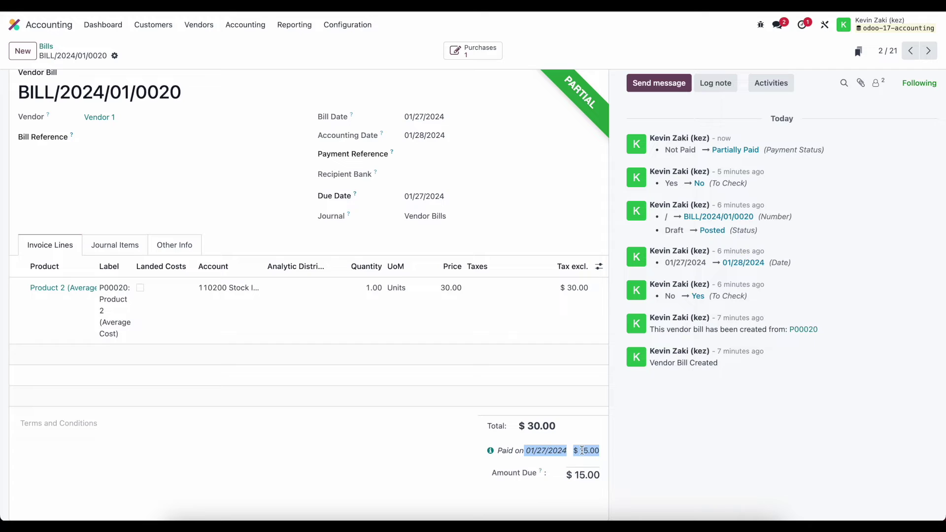
left_click(531, 452)
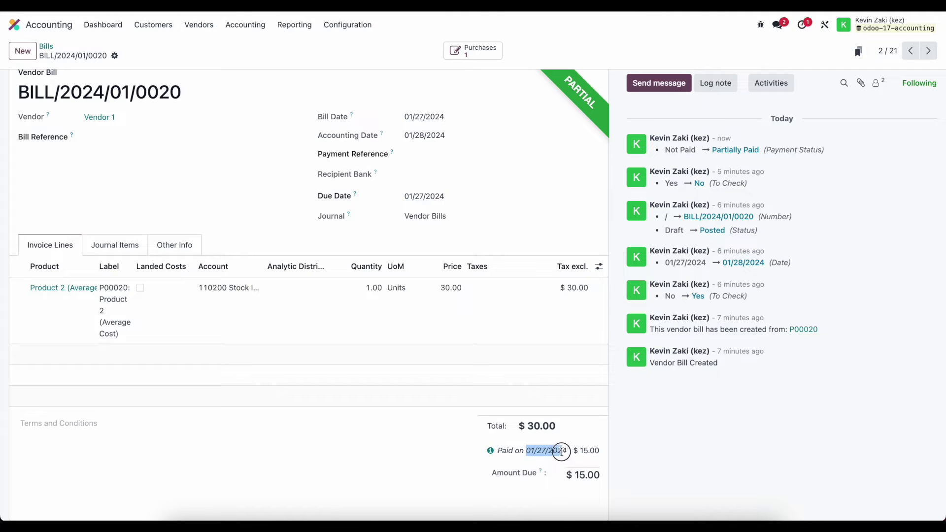
left_click(507, 451)
left_click(490, 451)
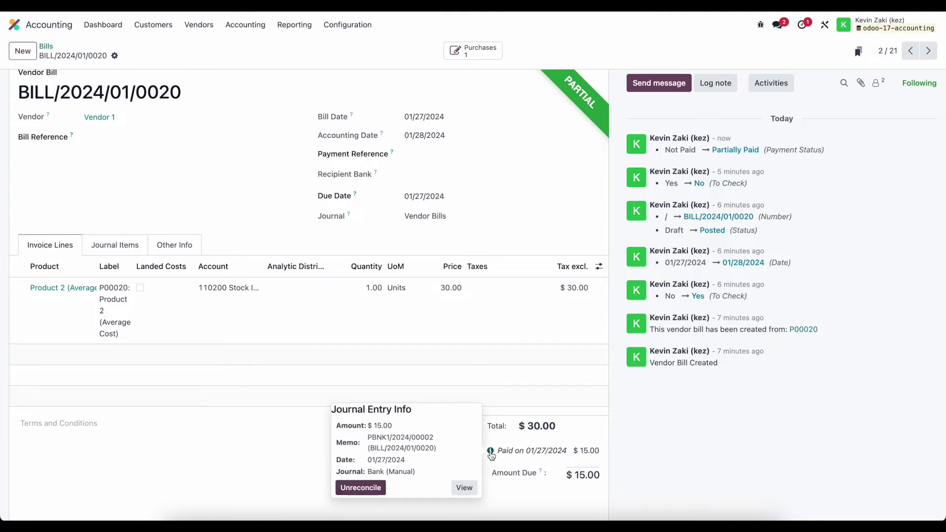
left_click(463, 488)
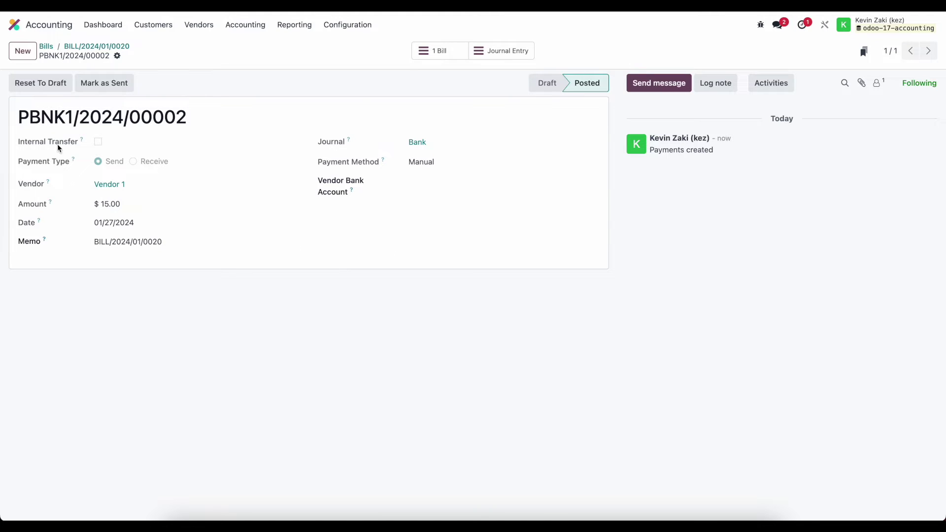
Step: Review payment PBNK1/2024/00002 and open its journal entry
left_click_drag(30, 117, 214, 138)
left_click(213, 138)
left_click(501, 56)
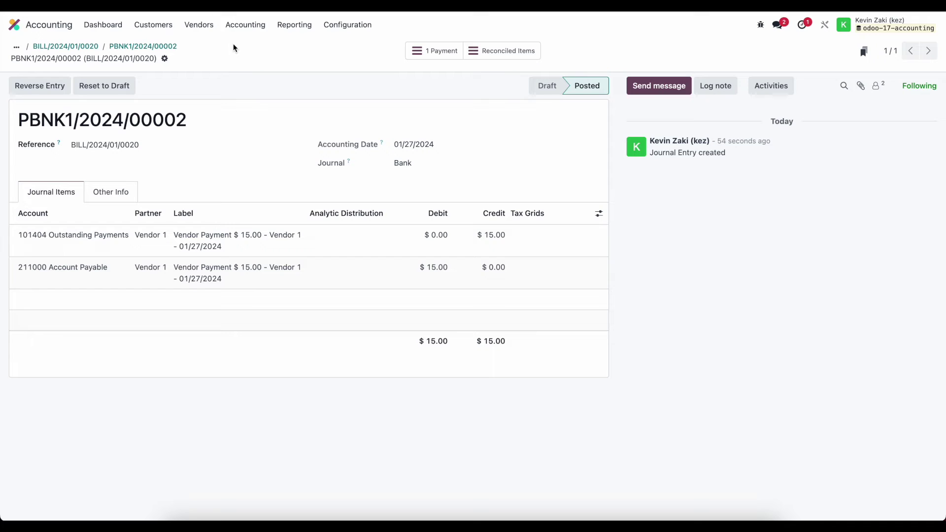
Step: After checking the PBNK1/2024/00002 journal entry, open the Vendors menu
left_click(190, 28)
Step: List vendor payments PBNK1/2024/00001 and PBNK1/2024/00002 under Vendors > Payments
left_click(218, 92)
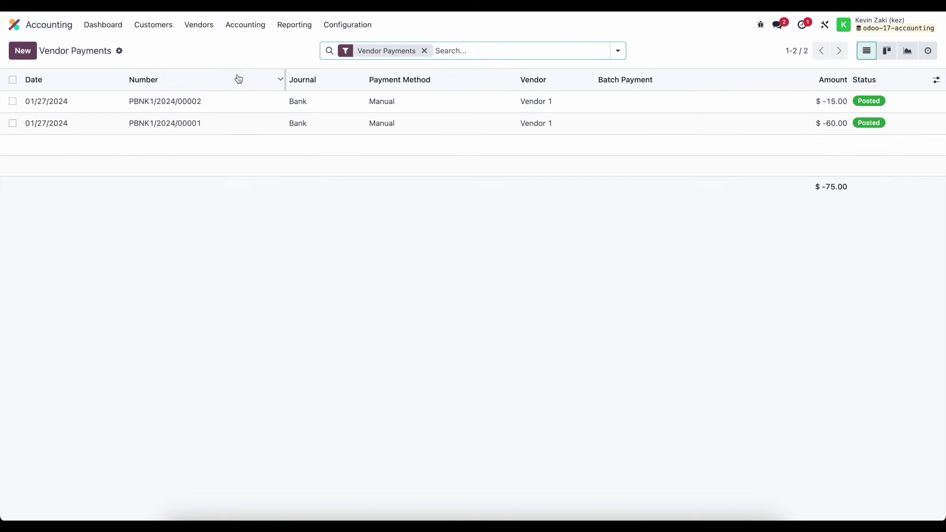
Step: Open the Balance Sheet and expand Bank and Cash Accounts, Receivables and Current Assets
left_click(294, 24)
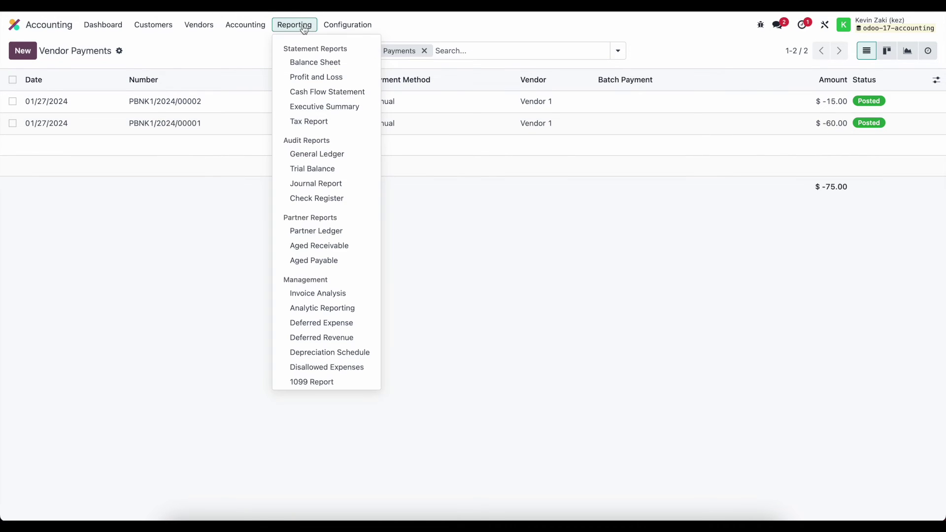
left_click(305, 64)
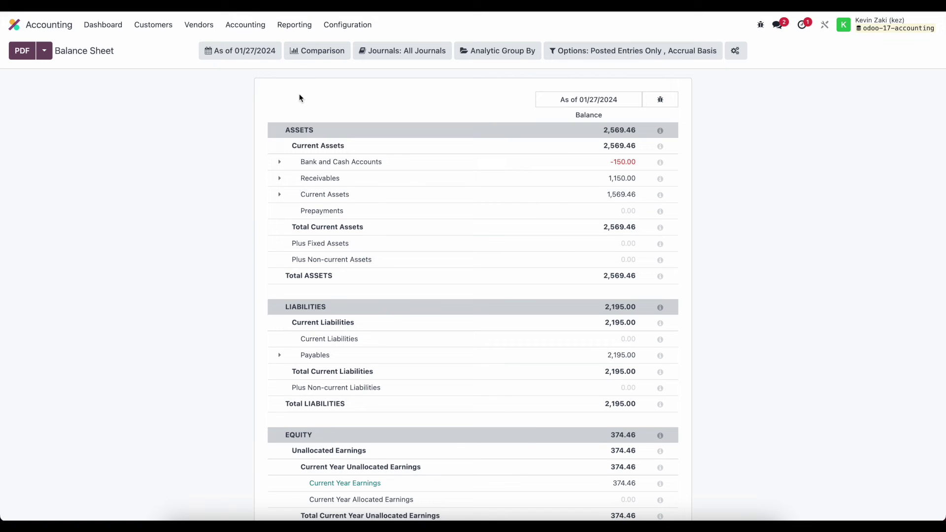
left_click(278, 161)
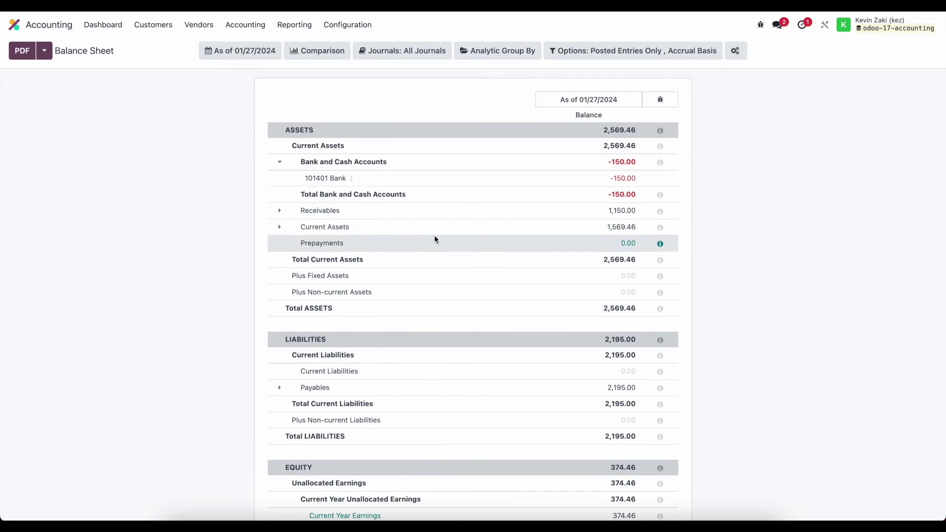
left_click(279, 211)
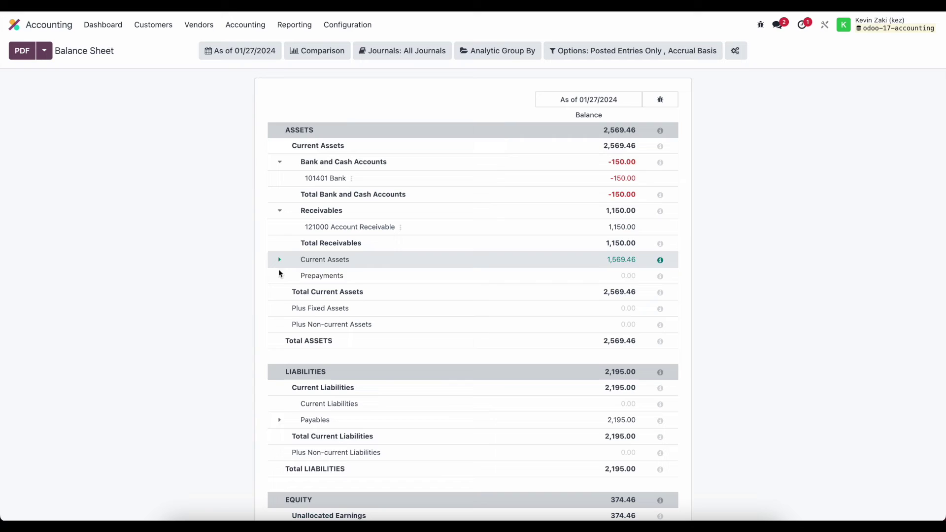
left_click(279, 259)
scroll(504, 312, "down", 3)
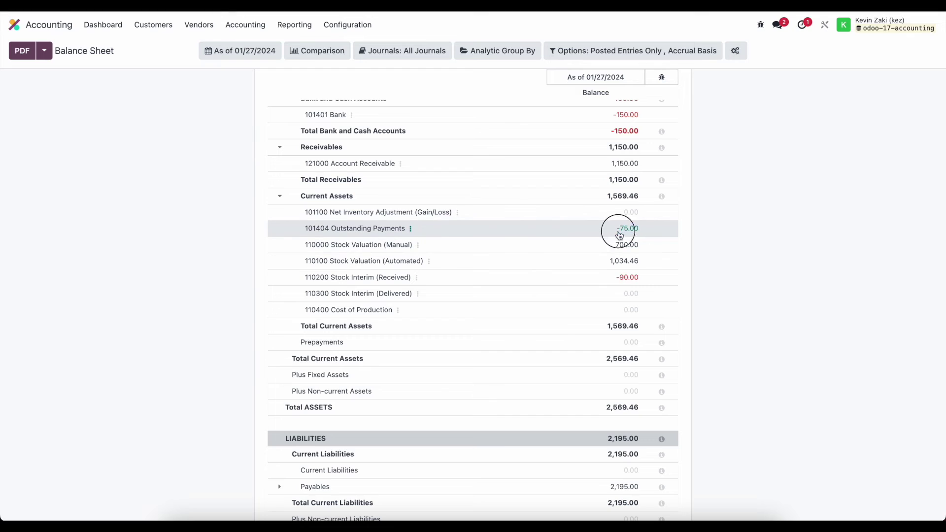
Step: Check the -75.00 balance on 101404 Outstanding Payments, then go back to the Dashboard
left_click_drag(615, 228, 656, 235)
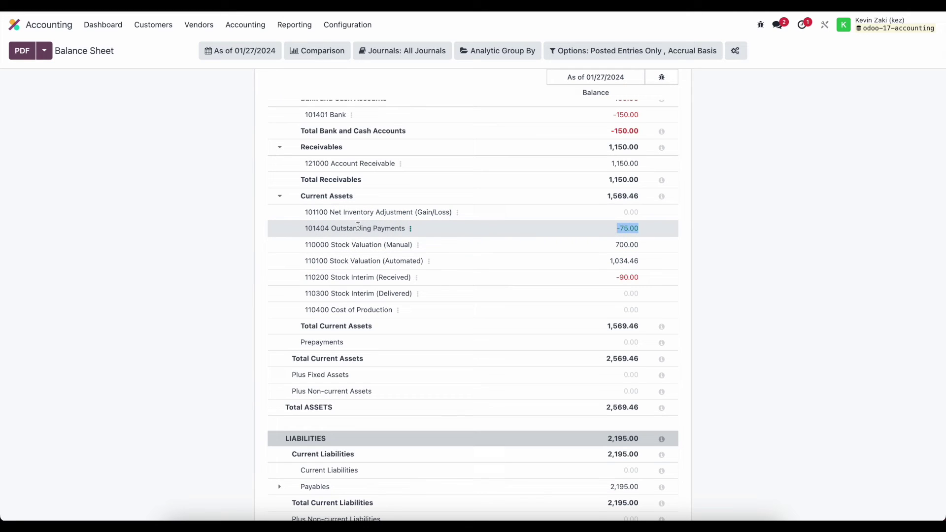
left_click_drag(358, 226, 436, 233)
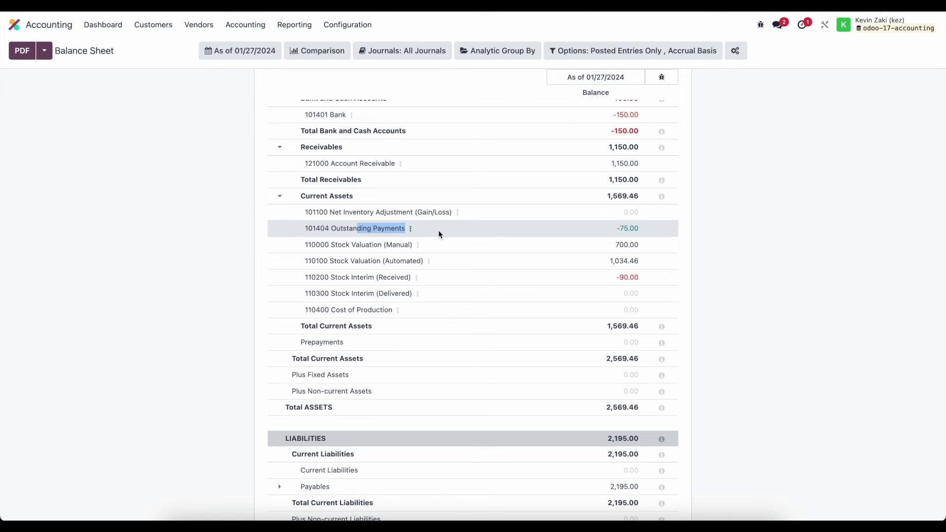
left_click(292, 229)
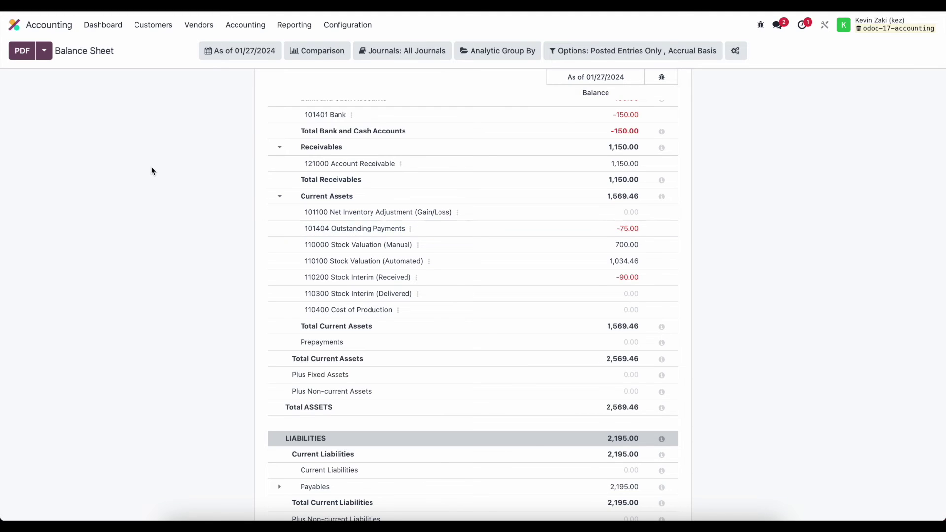
left_click(111, 33)
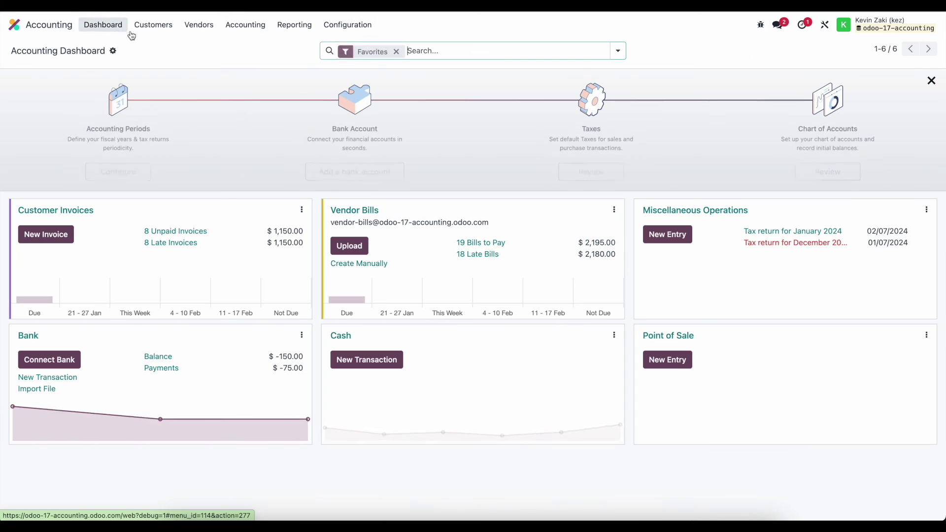
Step: Open the Bank journal's configuration and browse its incoming and outgoing payment methods
left_click(302, 335)
left_click(284, 492)
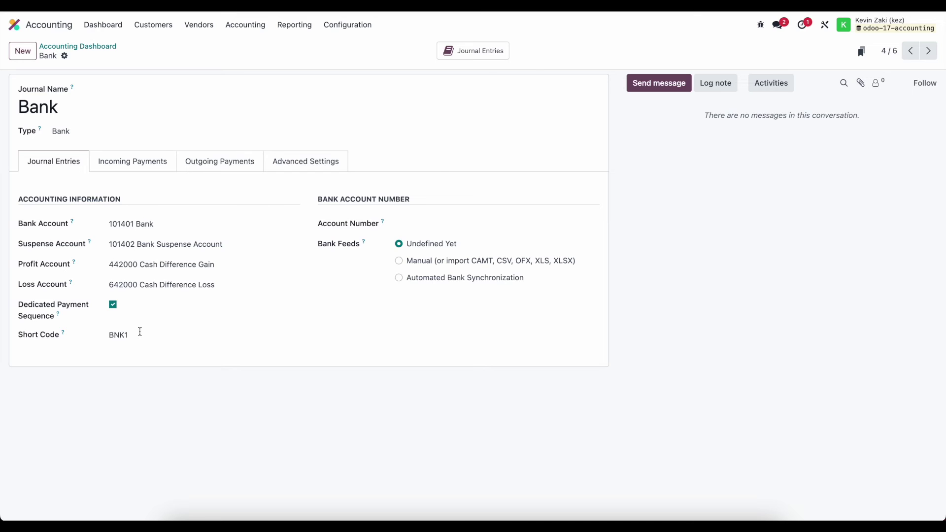
left_click(118, 169)
left_click(194, 163)
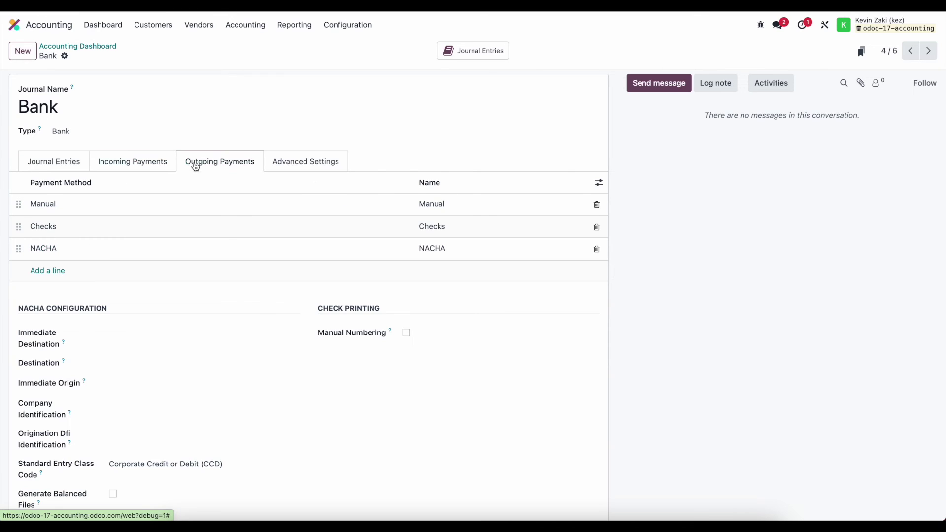
left_click(150, 167)
Step: Show the optional Outstanding Payments accounts column for the outgoing methods Manual, Checks and NACHA
left_click(598, 184)
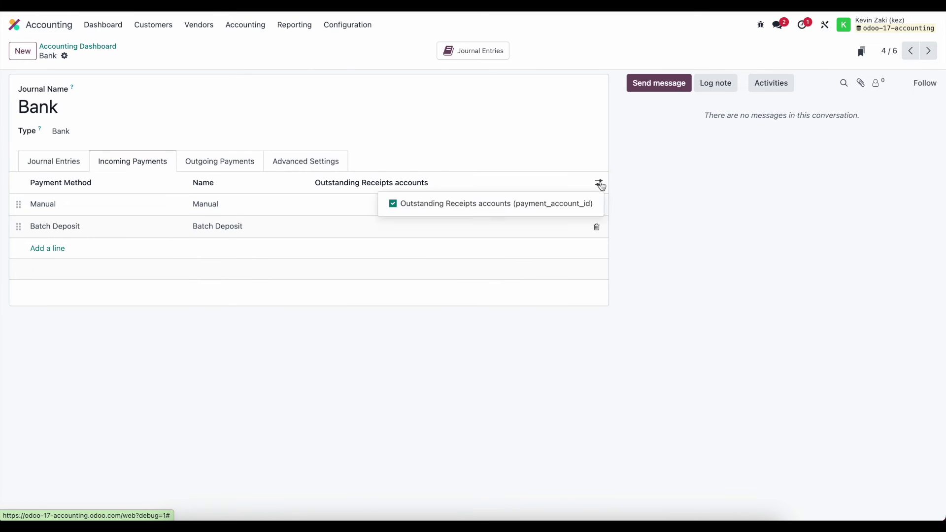
left_click(232, 162)
left_click(599, 182)
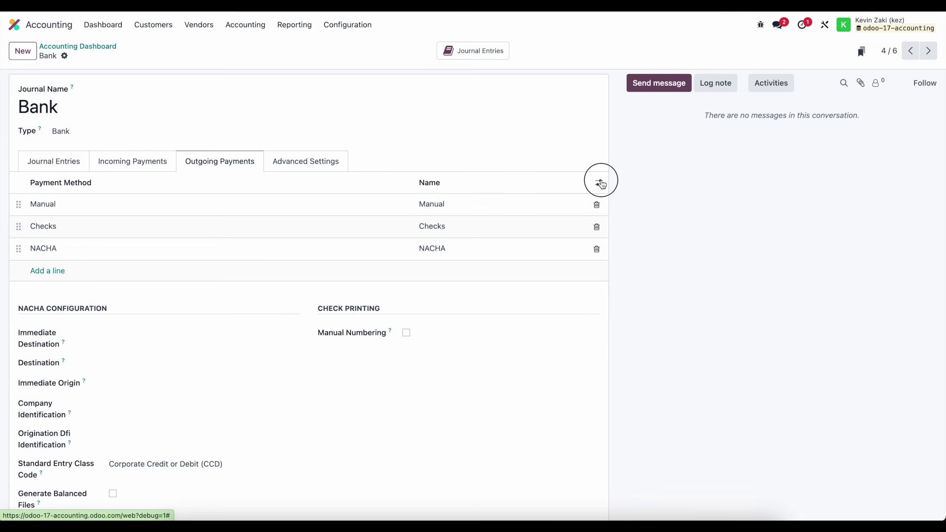
left_click(546, 166)
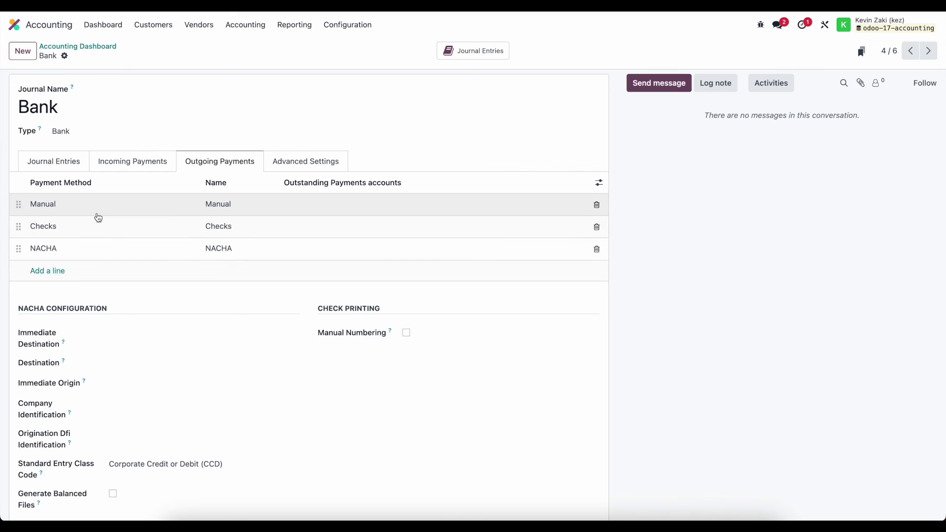
Step: Verify the NACHA and Manual outgoing methods have no Outstanding Payments account, then go to accounting Settings
left_click(99, 249)
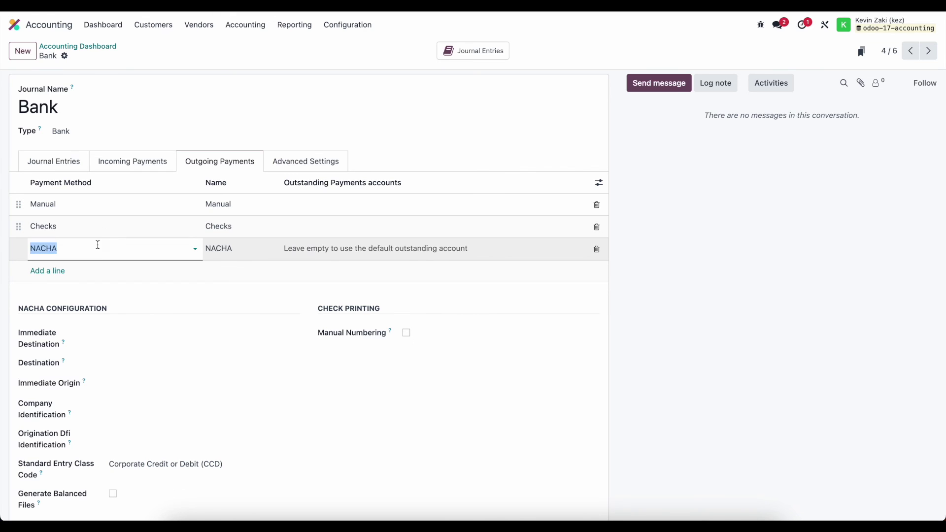
left_click(148, 203)
left_click(143, 202)
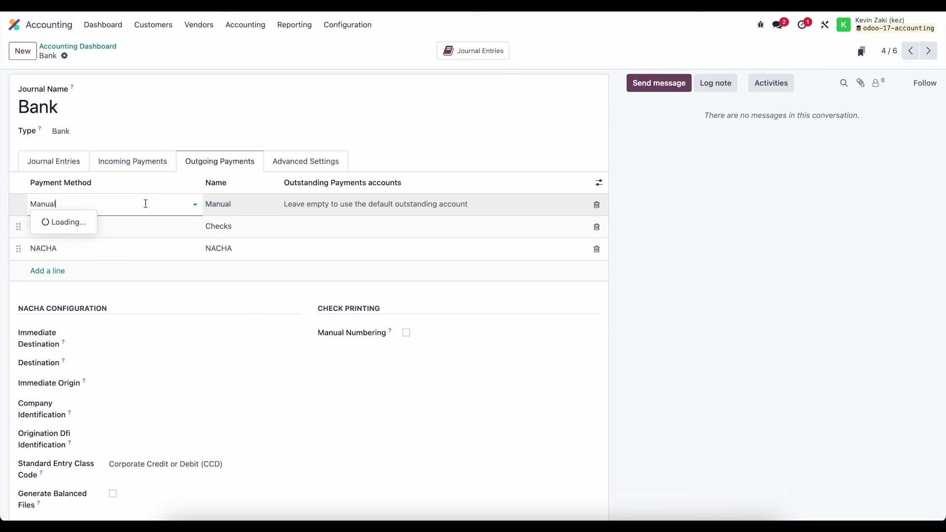
left_click(246, 208)
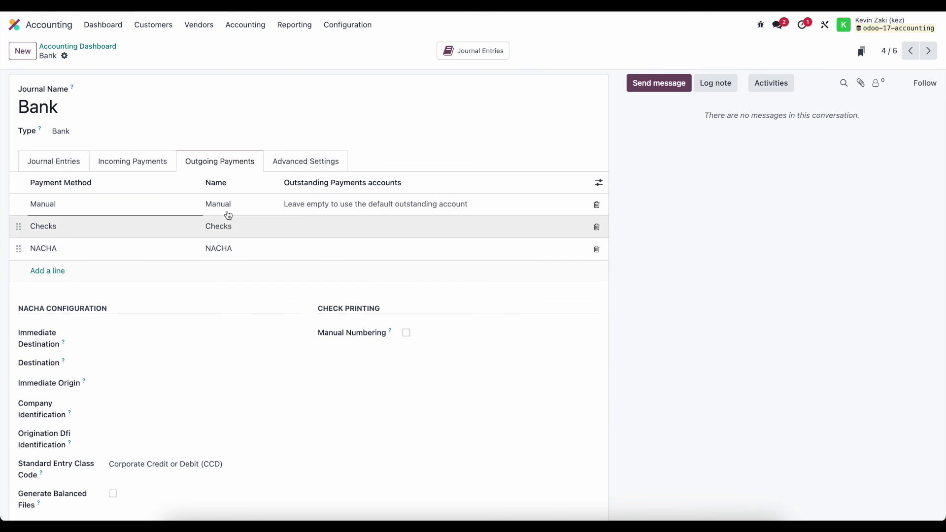
left_click(237, 264)
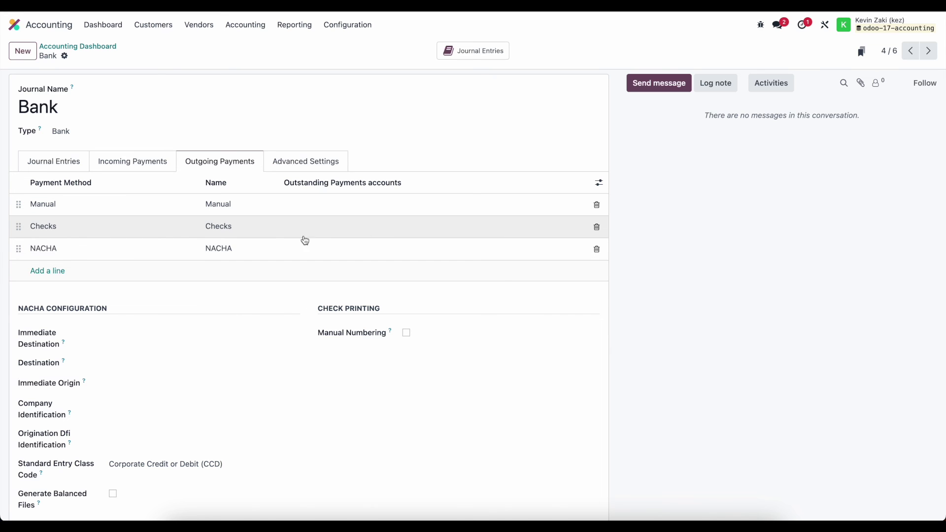
left_click(345, 24)
left_click(345, 47)
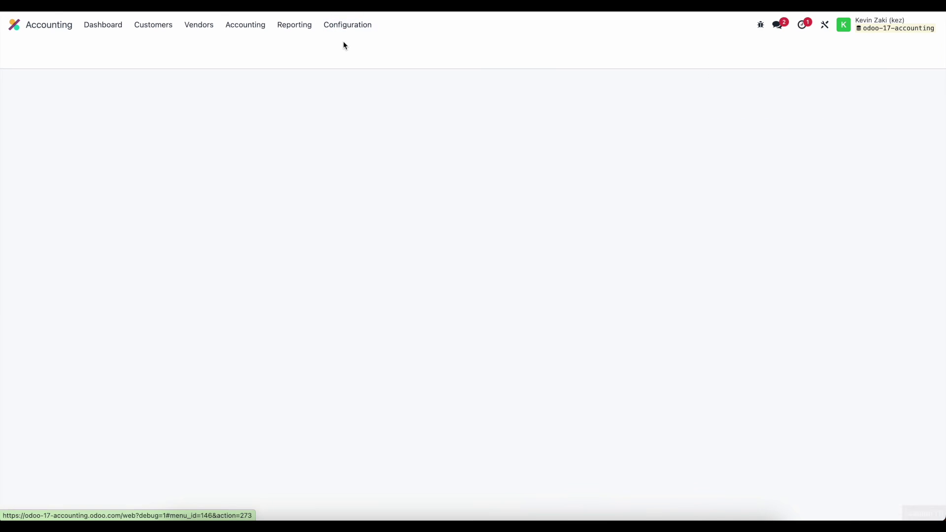
Step: Scroll the Accounting settings to the Default Accounts section on posting bank transactions
scroll(370, 311, "down", 4)
scroll(371, 314, "down", 20)
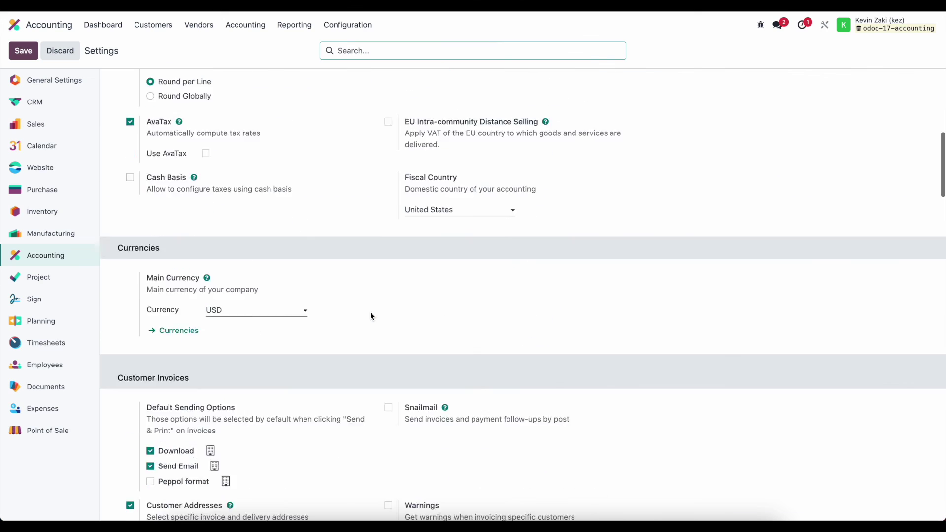
scroll(371, 316, "down", 2)
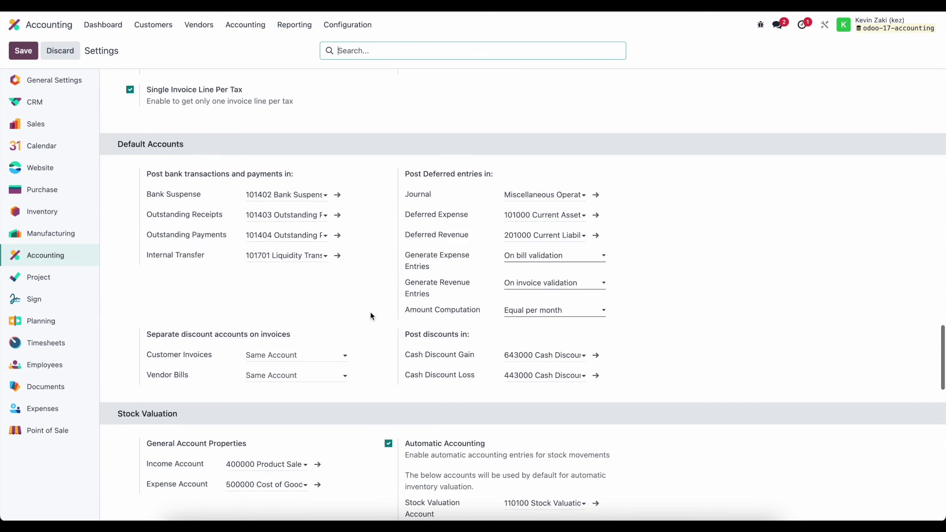
scroll(371, 316, "down", 2)
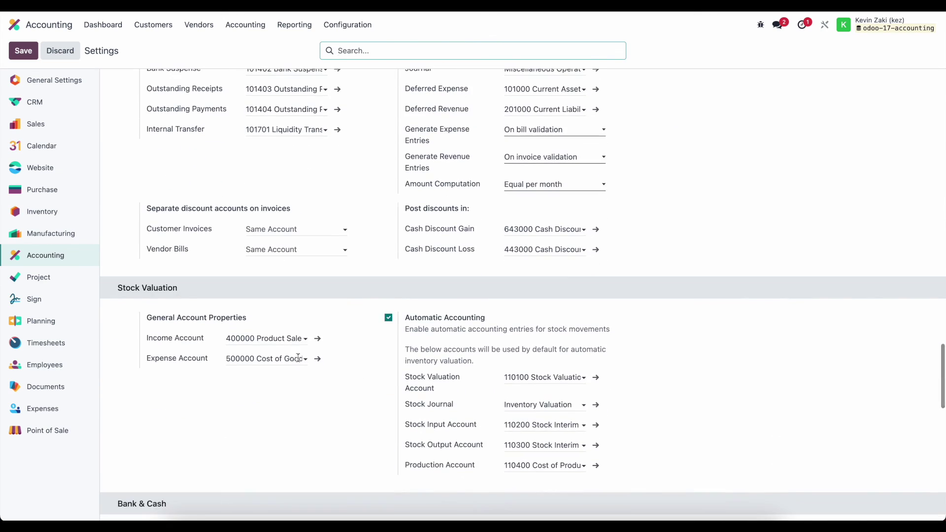
scroll(371, 313, "up", 2)
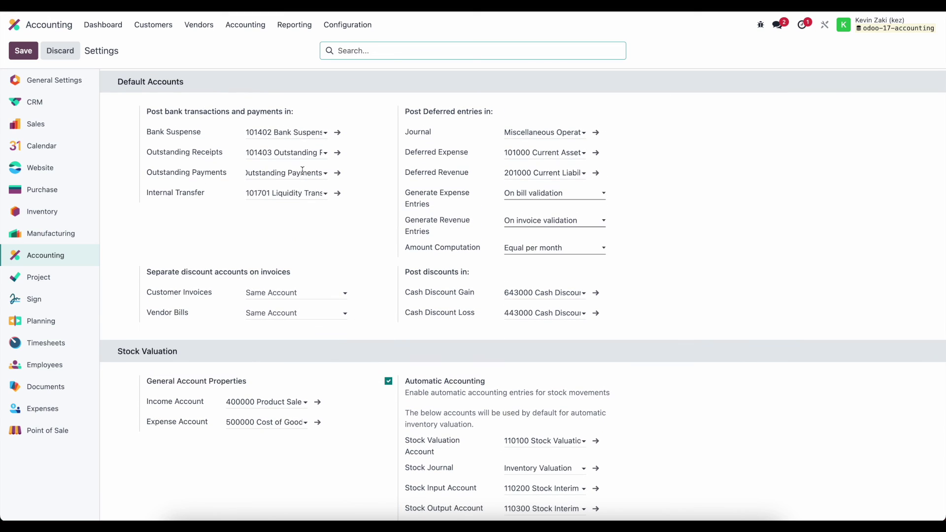
left_click_drag(166, 114, 335, 110)
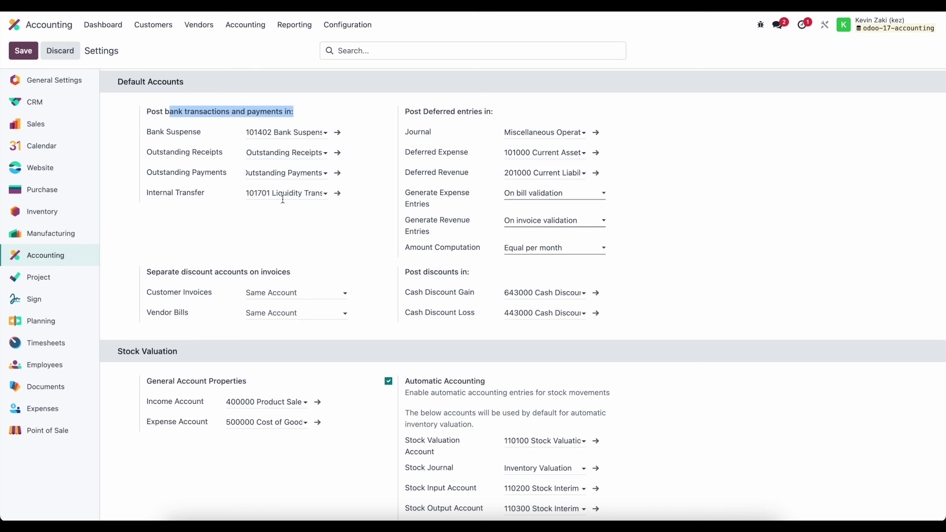
Step: Keep 101404 Outstanding Payments as the default Outstanding Payments account
left_click_drag(152, 153, 325, 173)
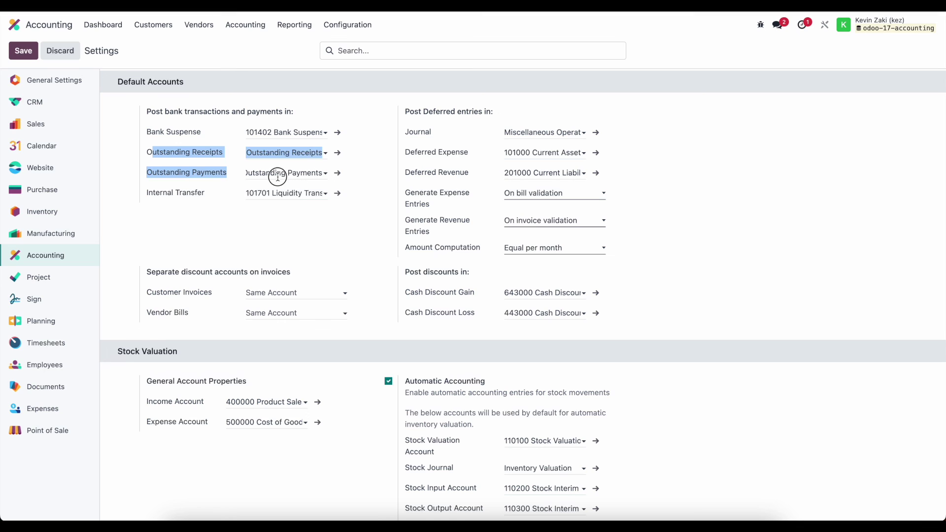
left_click(215, 171)
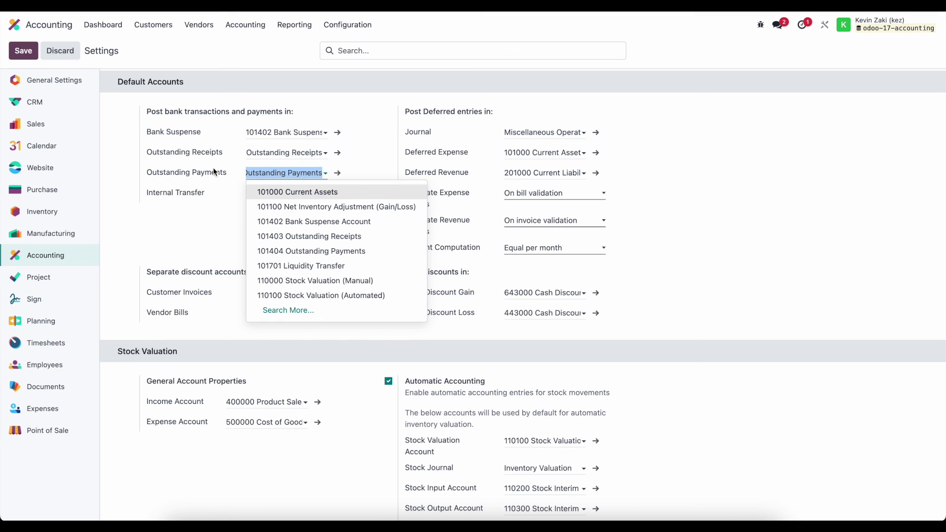
left_click(127, 163)
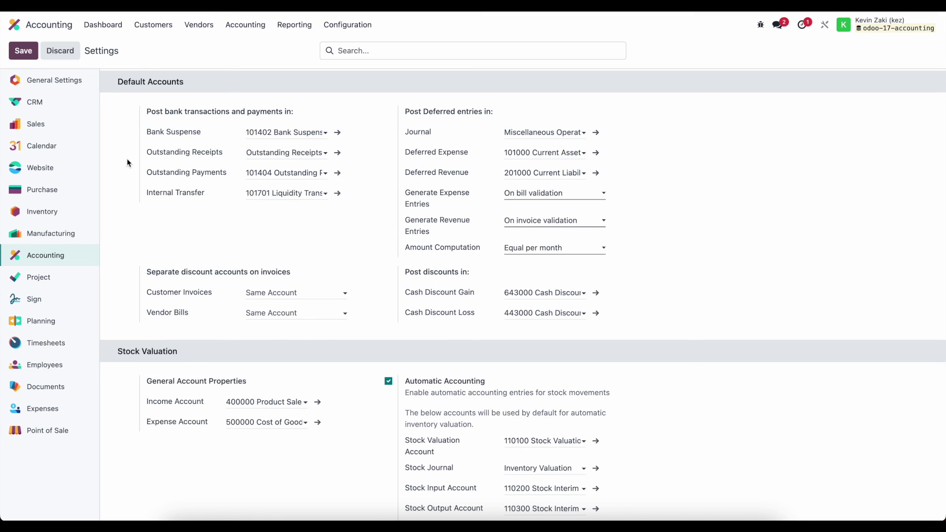